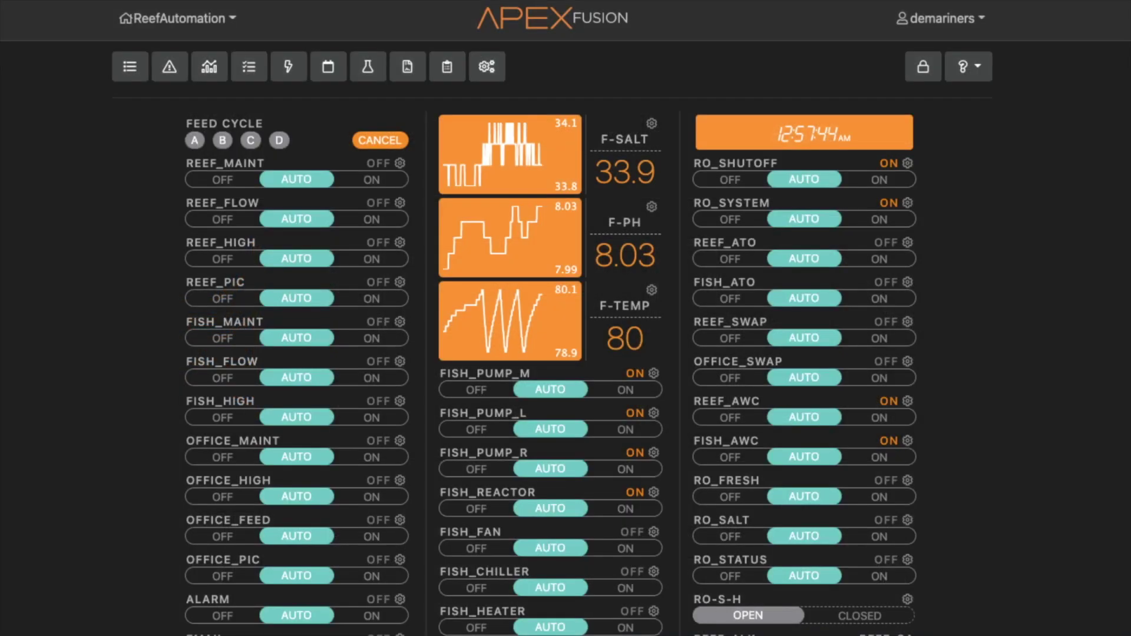
# - Open Reef_Swap's Output Configuration and highlight its If O-Mid CLOSED rule
pyautogui.scroll(-4, 565, 318)
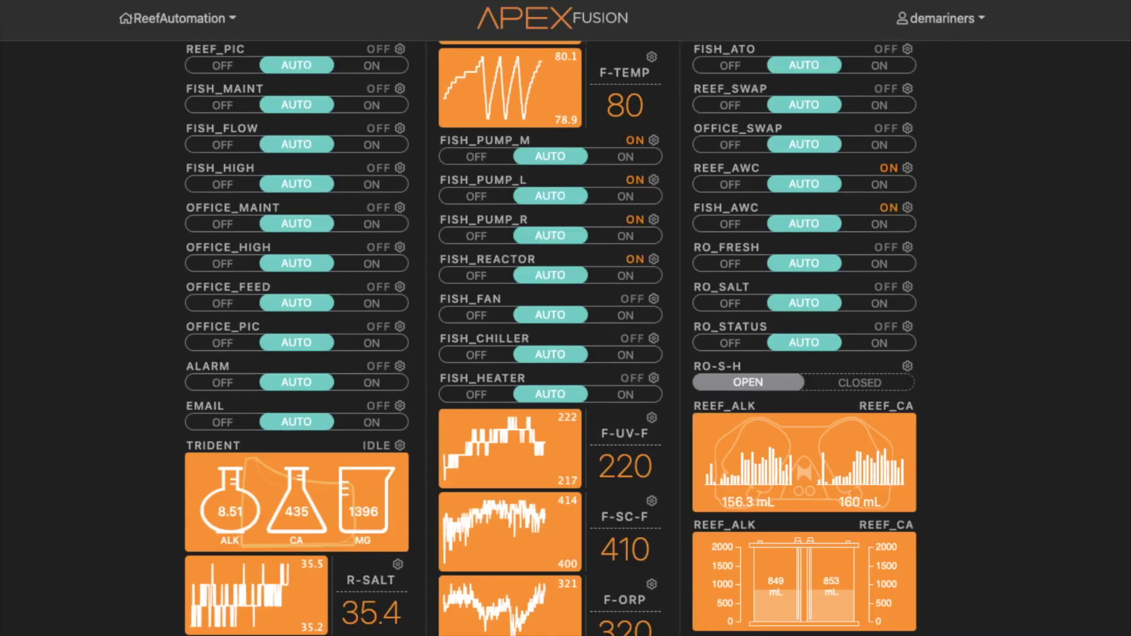
pyautogui.scroll(-10, 565, 318)
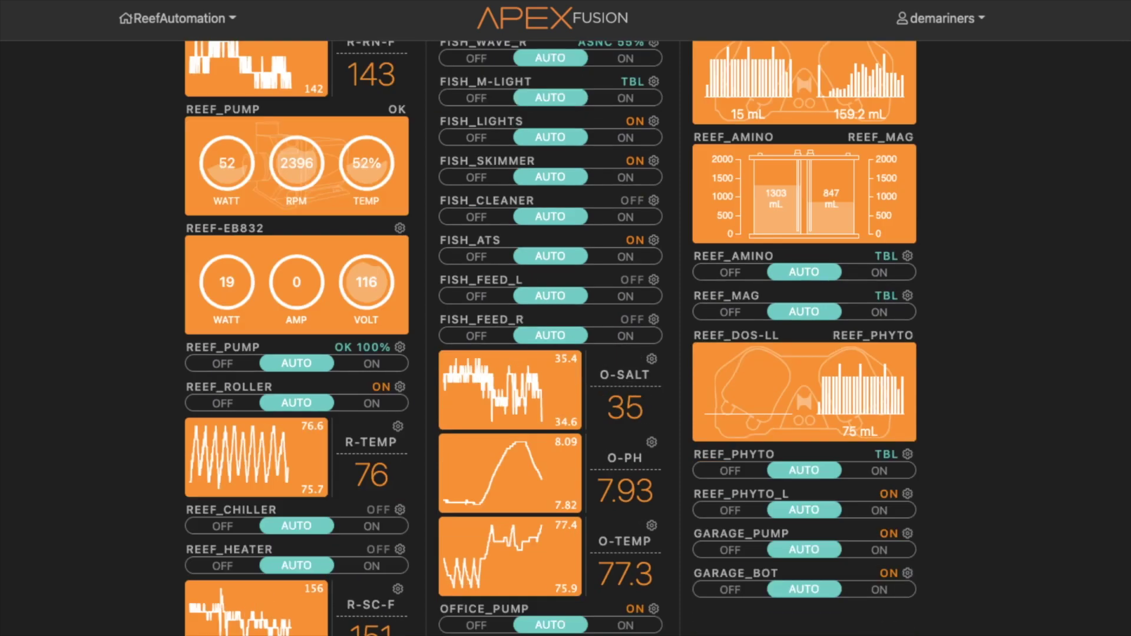
pyautogui.scroll(-5, 566, 318)
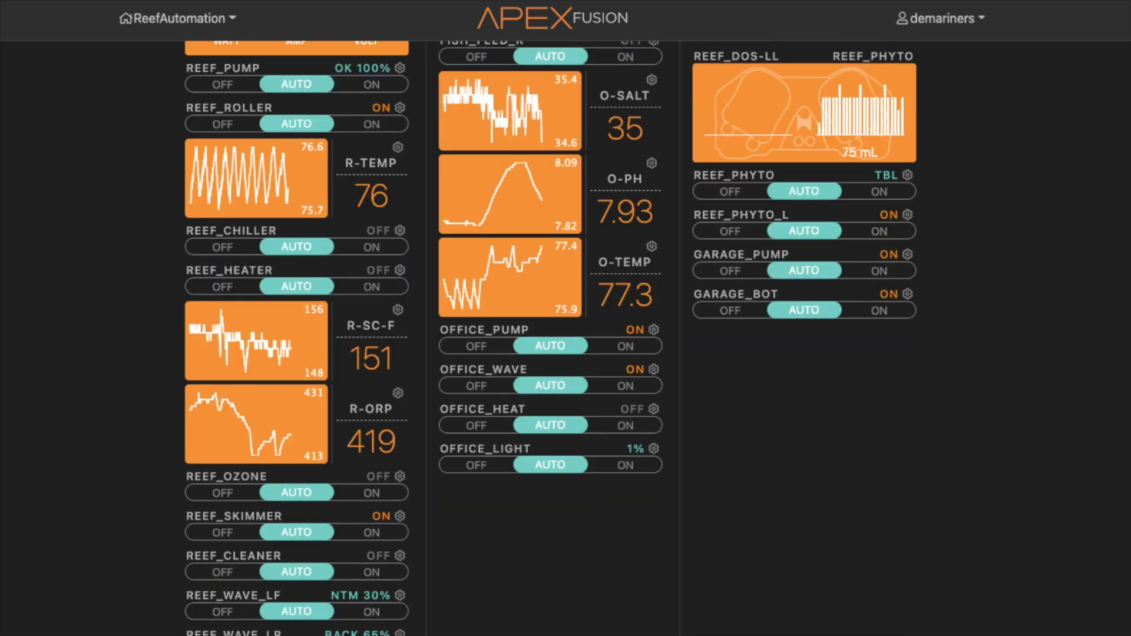
pyautogui.scroll(4, 566, 318)
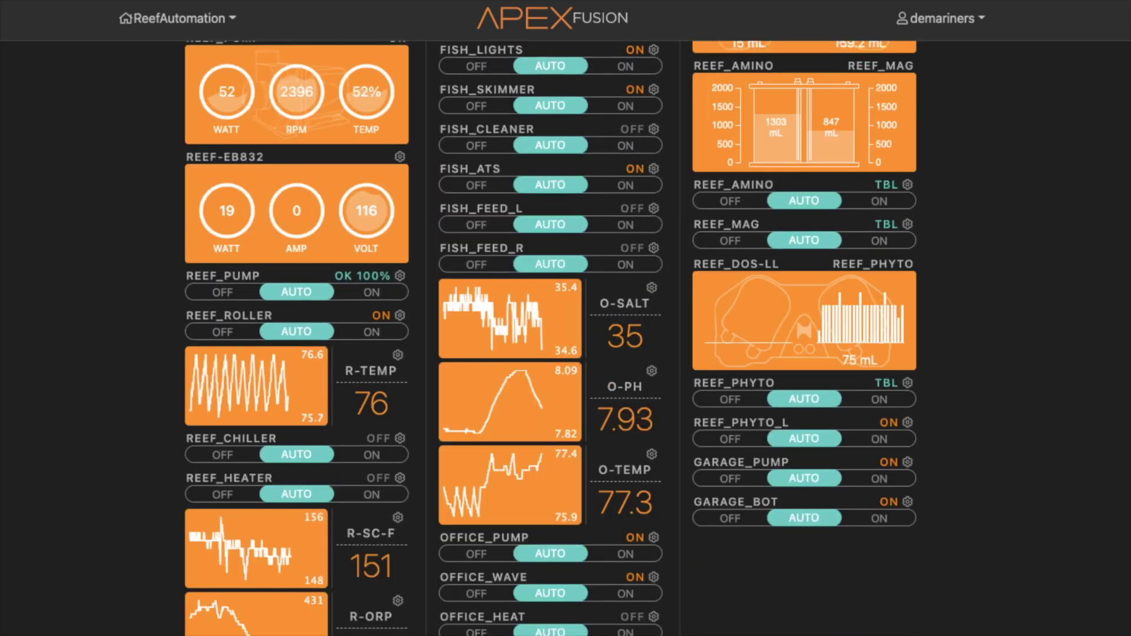
pyautogui.scroll(-2, 550, 337)
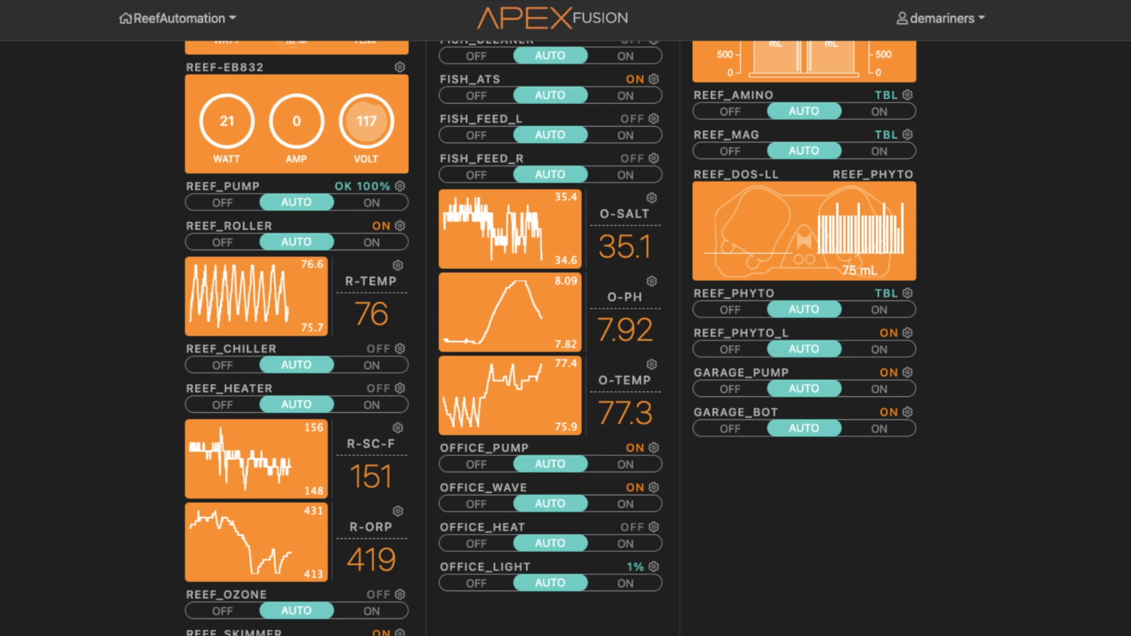
pyautogui.scroll(20, 550, 338)
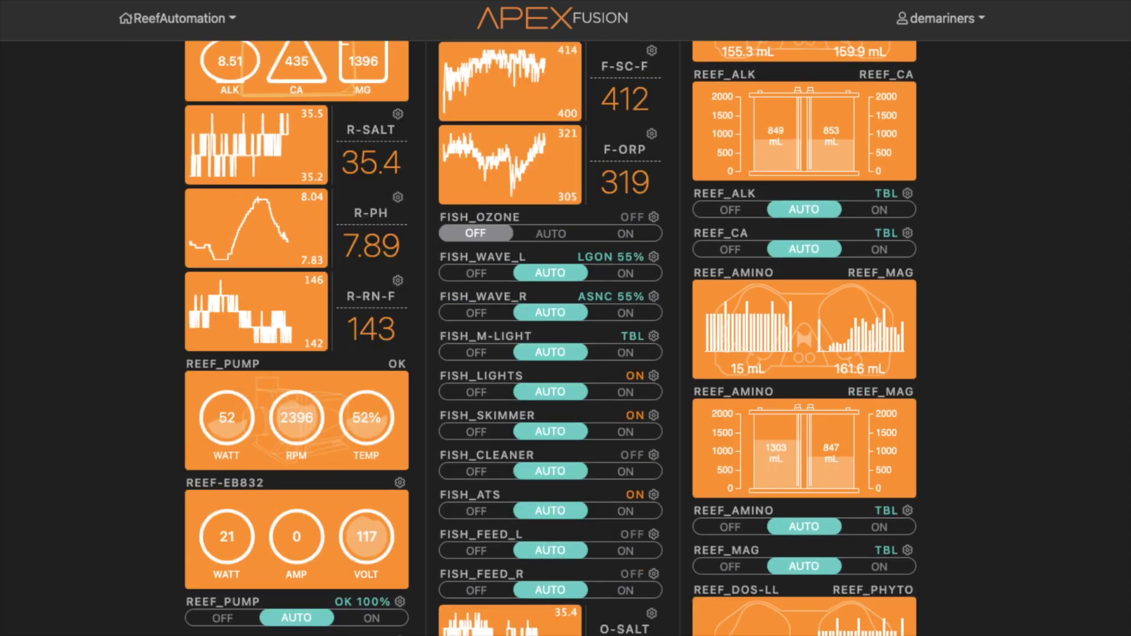
pyautogui.scroll(4, 550, 339)
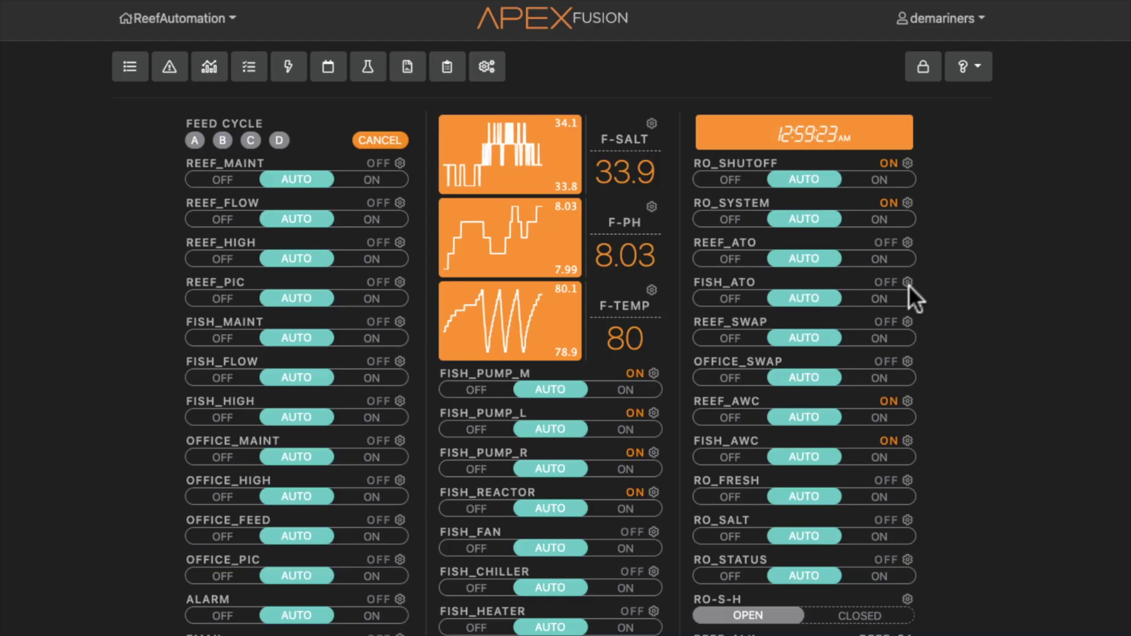
pyautogui.click(907, 322)
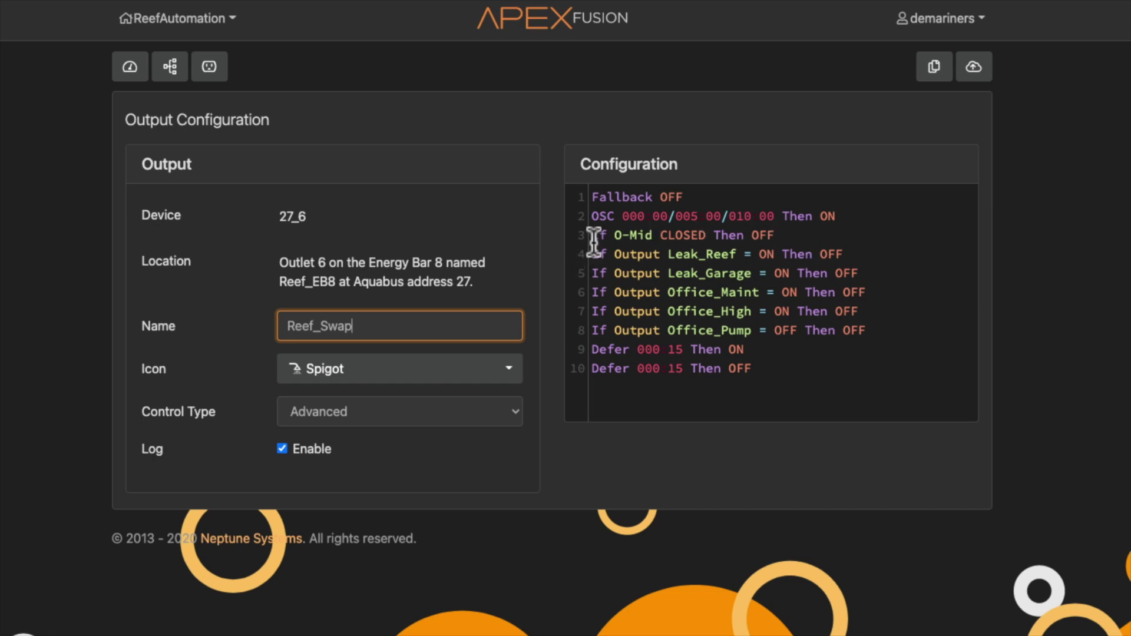
pyautogui.moveTo(591, 235); pyautogui.dragTo(781, 236)
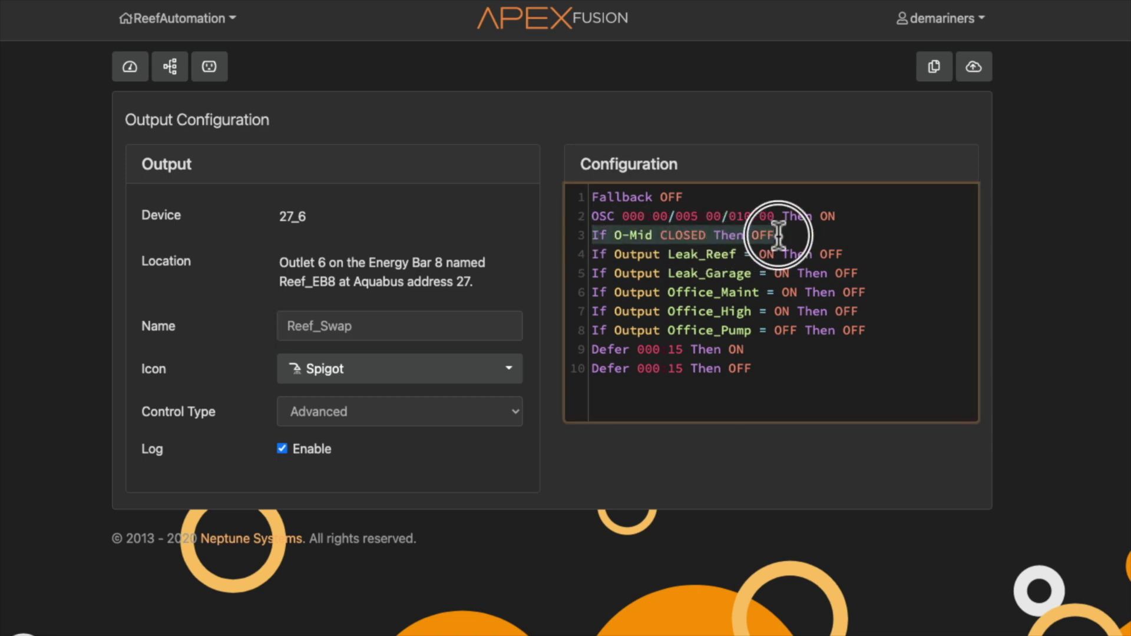
pyautogui.click(891, 259)
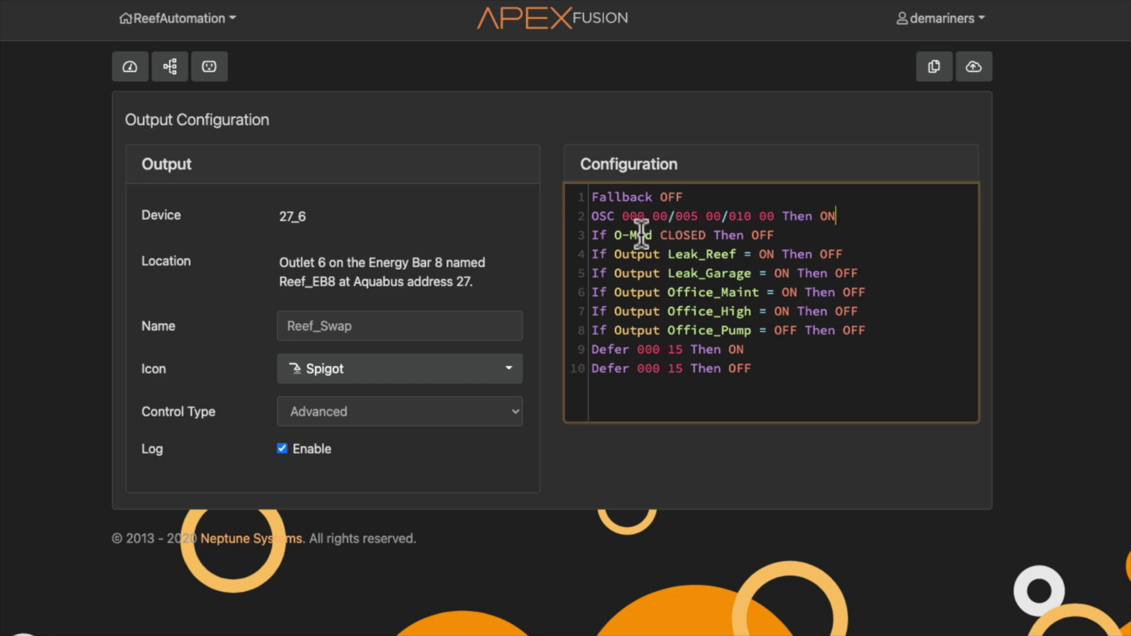
pyautogui.moveTo(594, 234); pyautogui.dragTo(773, 234)
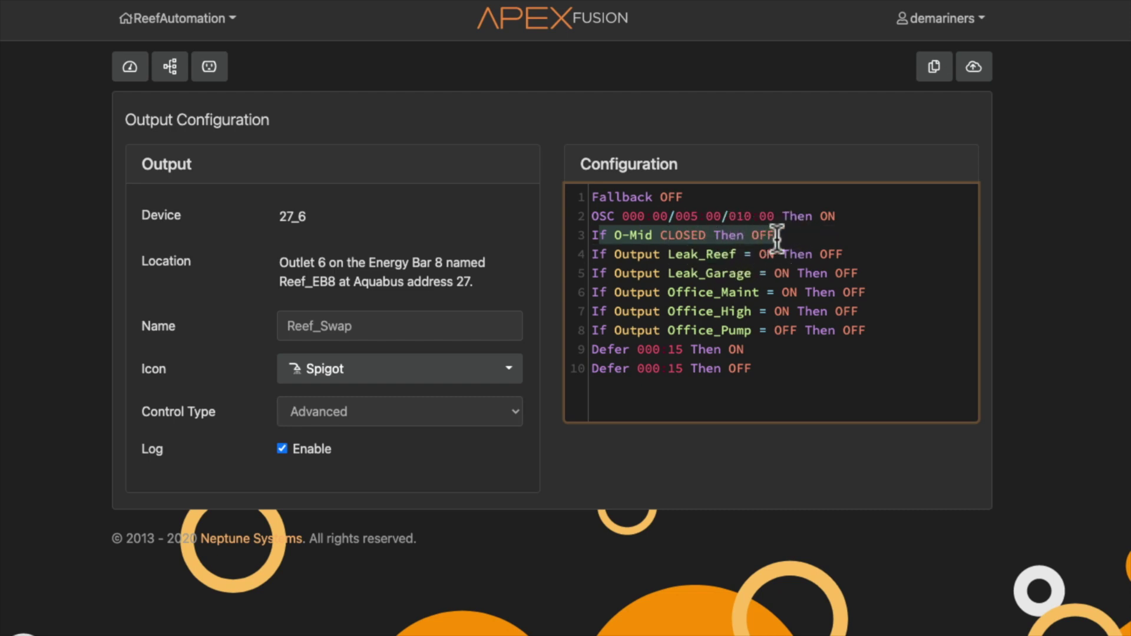
pyautogui.click(895, 247)
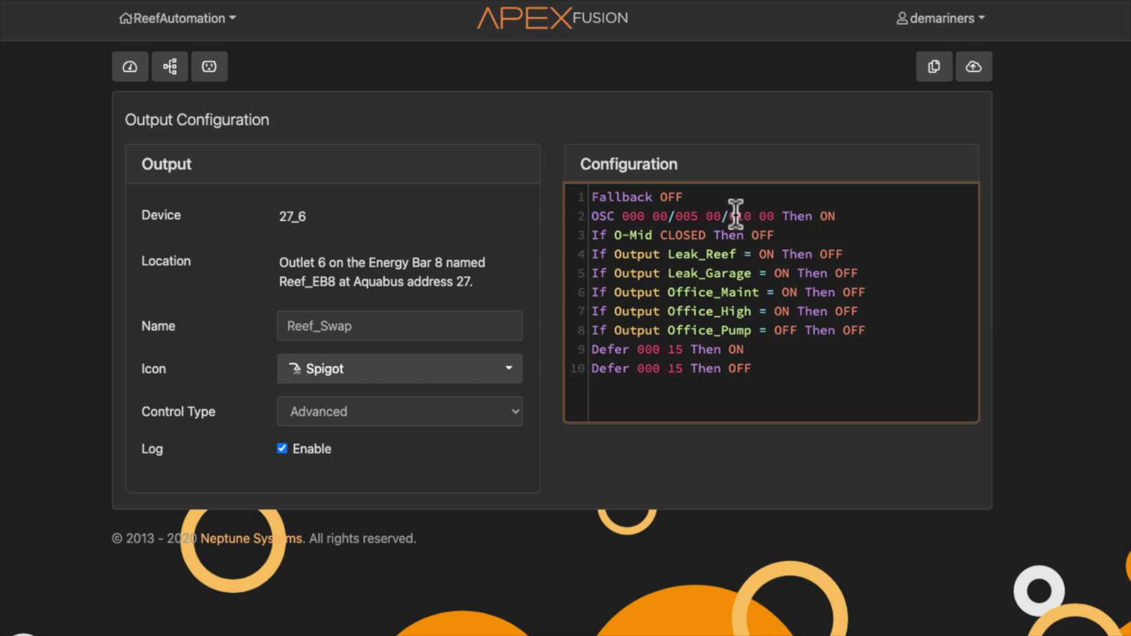
pyautogui.moveTo(735, 213); pyautogui.dragTo(774, 215)
pyautogui.moveTo(773, 236); pyautogui.dragTo(589, 234)
pyautogui.click(878, 233)
pyautogui.moveTo(862, 313); pyautogui.dragTo(582, 316)
pyautogui.click(887, 305)
pyautogui.moveTo(752, 367); pyautogui.dragTo(590, 351)
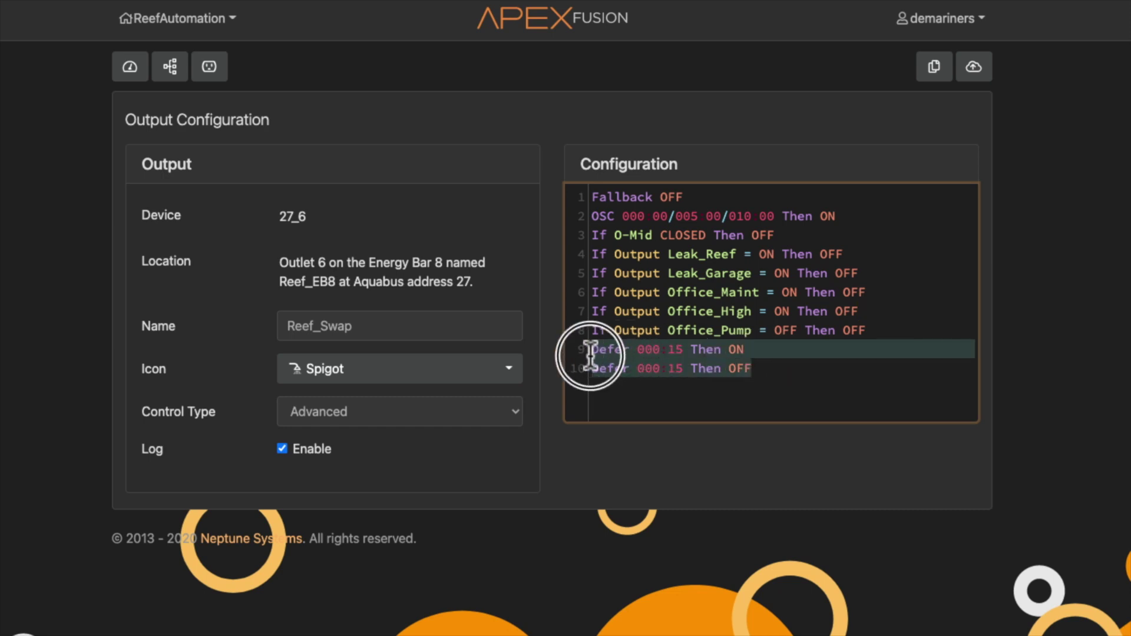
pyautogui.click(819, 367)
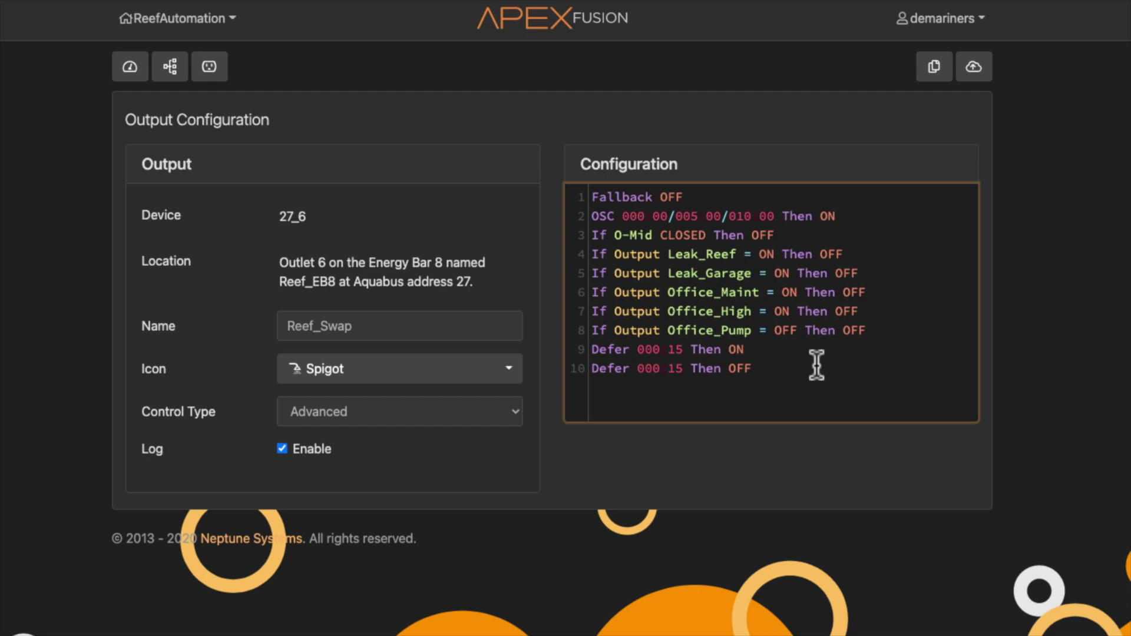
pyautogui.click(130, 66)
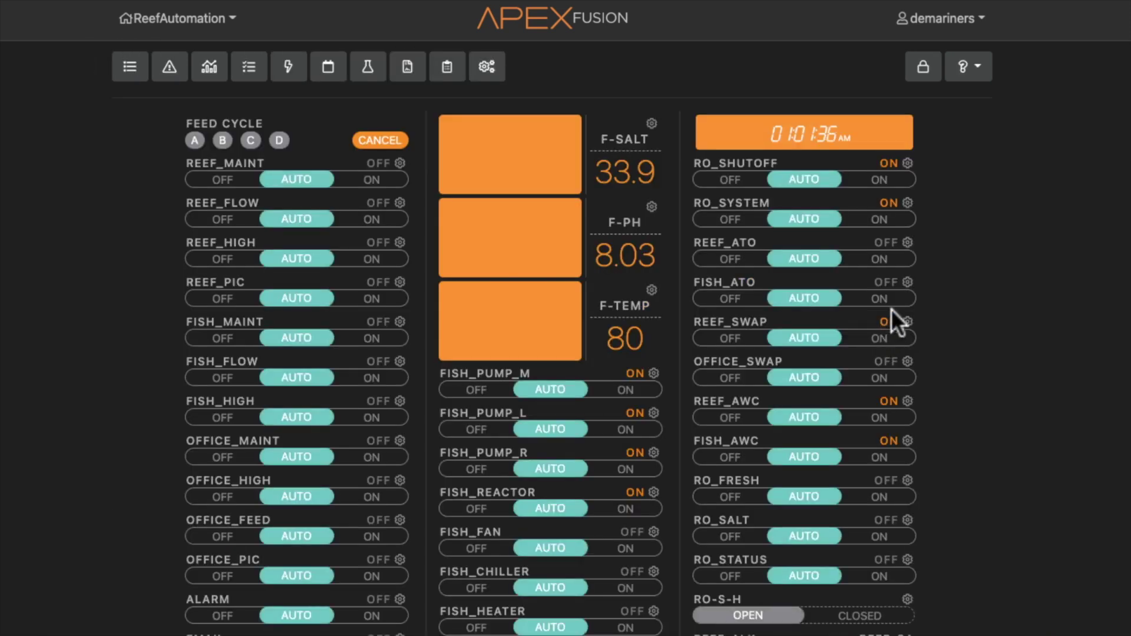
# - Open Office_Swap's configuration and highlight its OSC timer and If O-Low OPEN rules
pyautogui.click(908, 362)
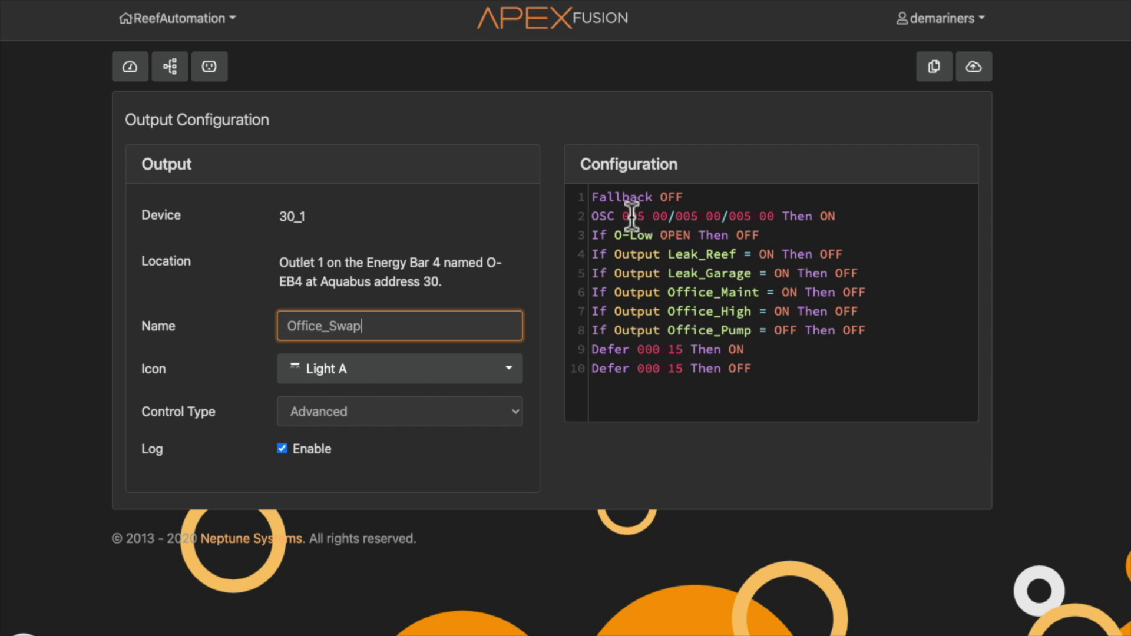
pyautogui.moveTo(595, 216); pyautogui.dragTo(838, 213)
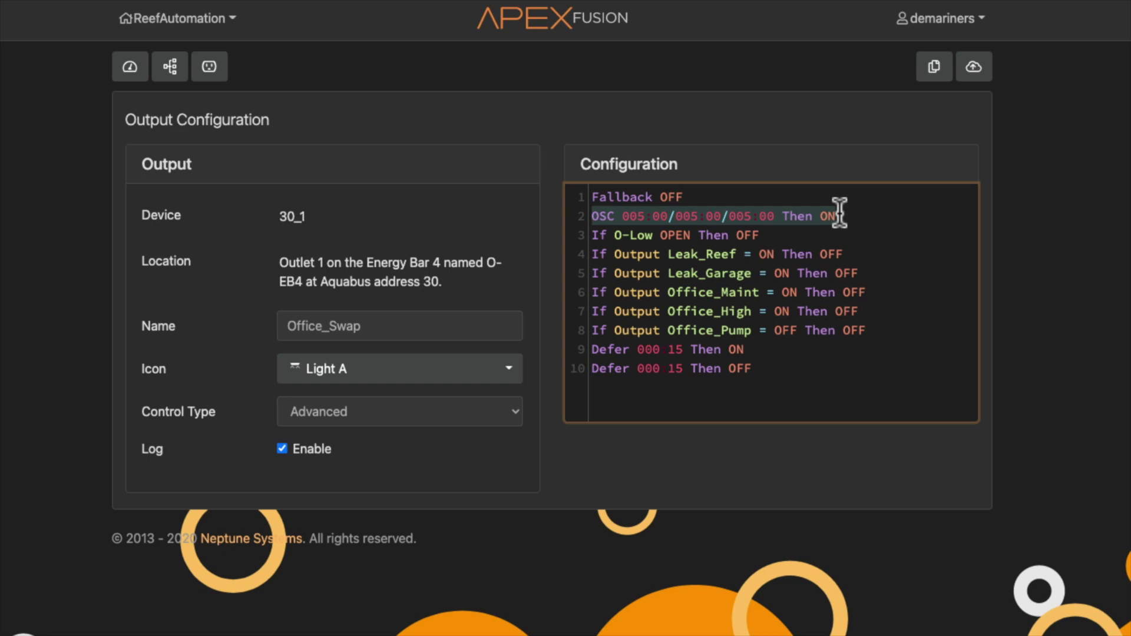
pyautogui.click(770, 230)
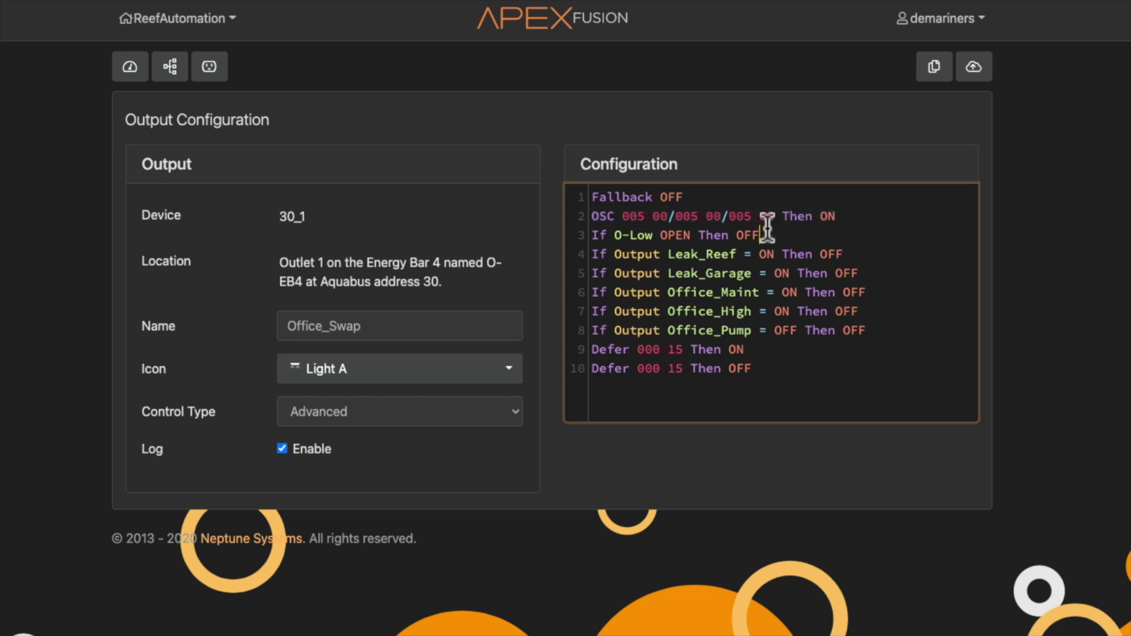
pyautogui.moveTo(766, 233); pyautogui.dragTo(593, 238)
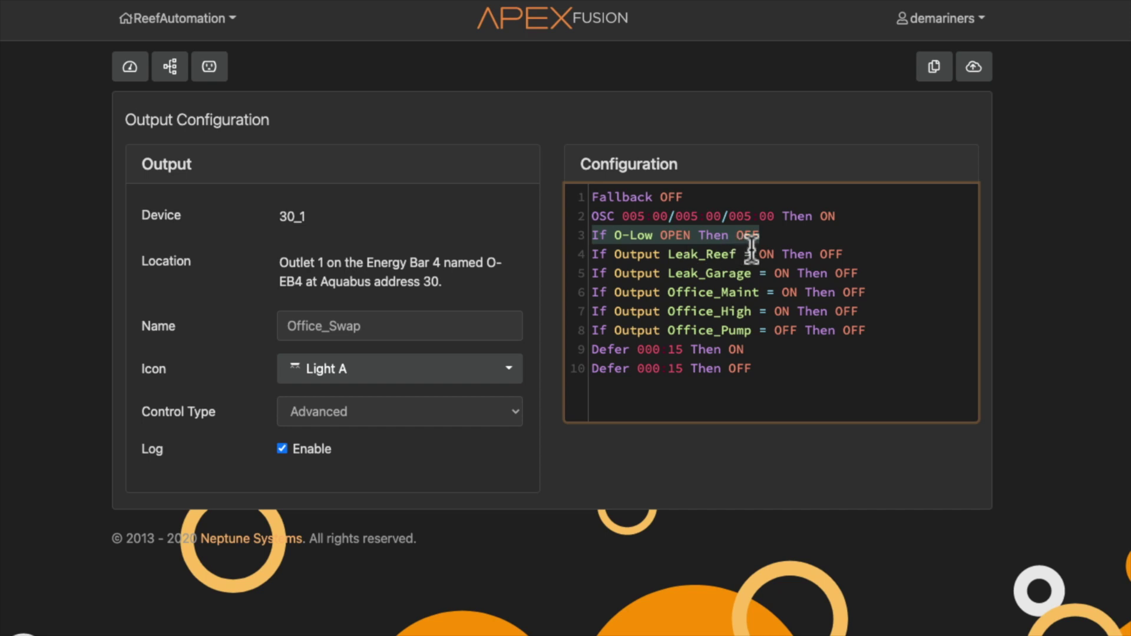
pyautogui.click(766, 235)
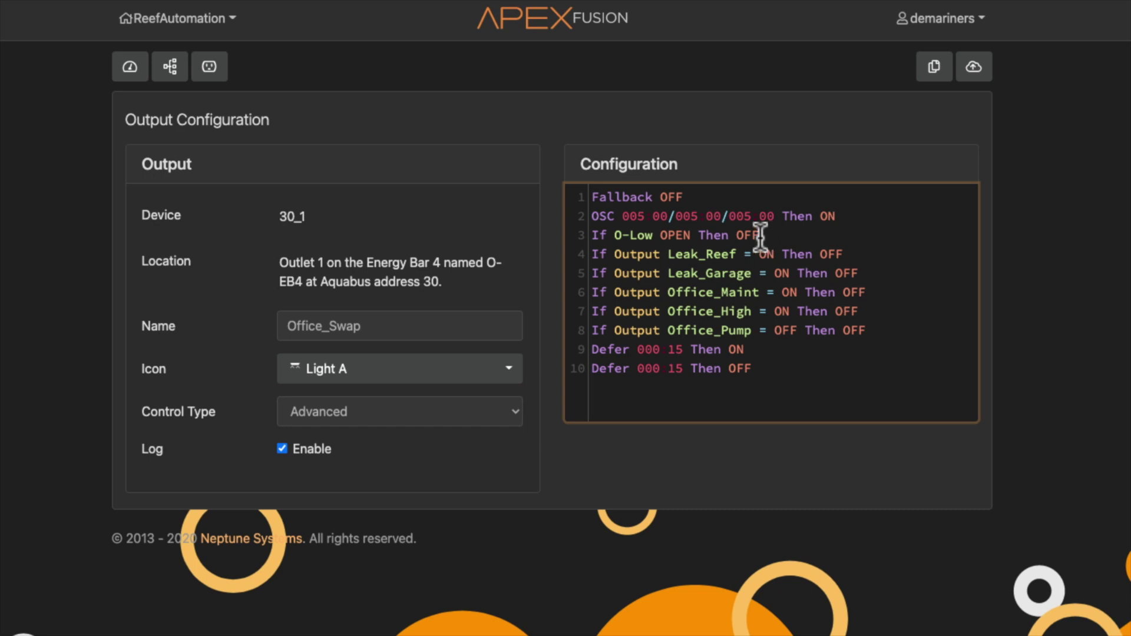
# - Return to the dashboard and open Reef_ATO's configuration (12_4)
pyautogui.click(135, 66)
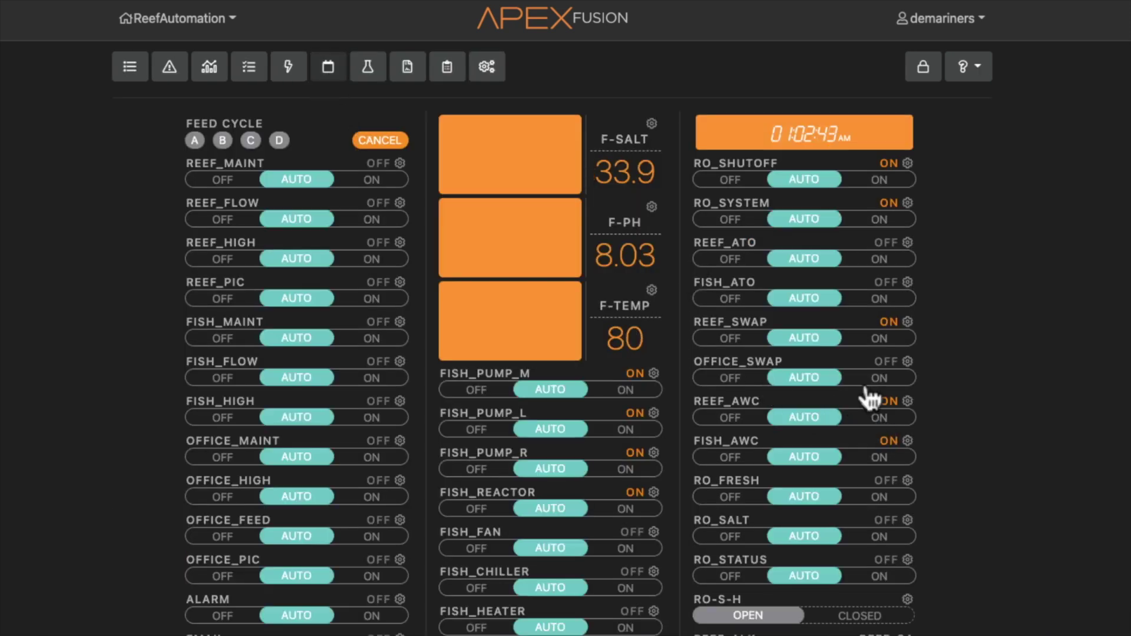
pyautogui.click(907, 242)
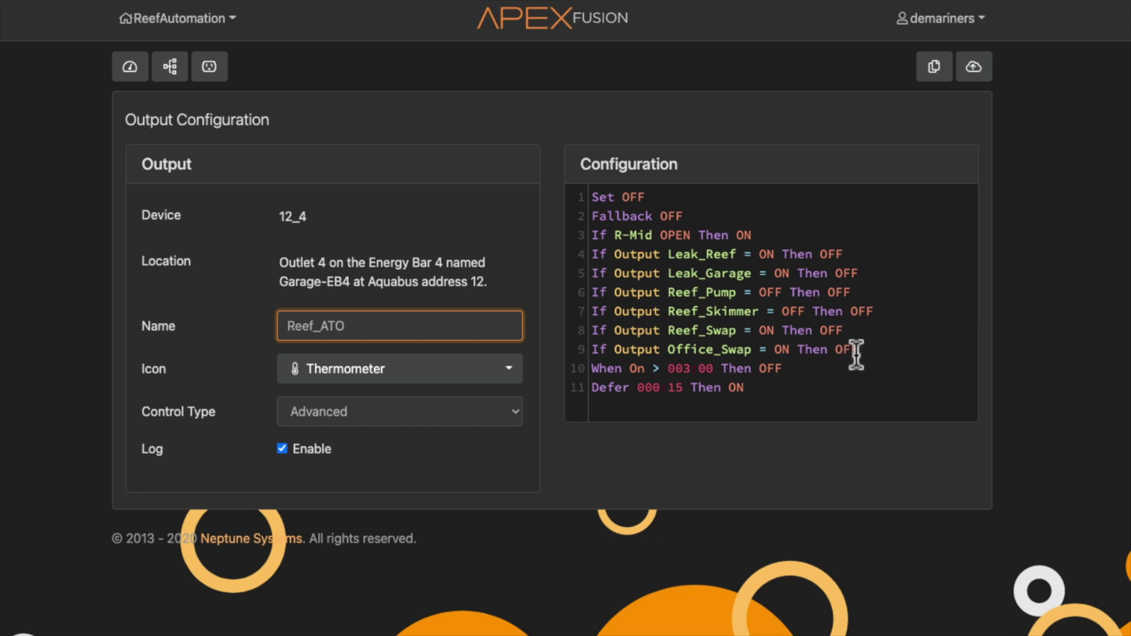
pyautogui.moveTo(863, 351); pyautogui.dragTo(574, 321)
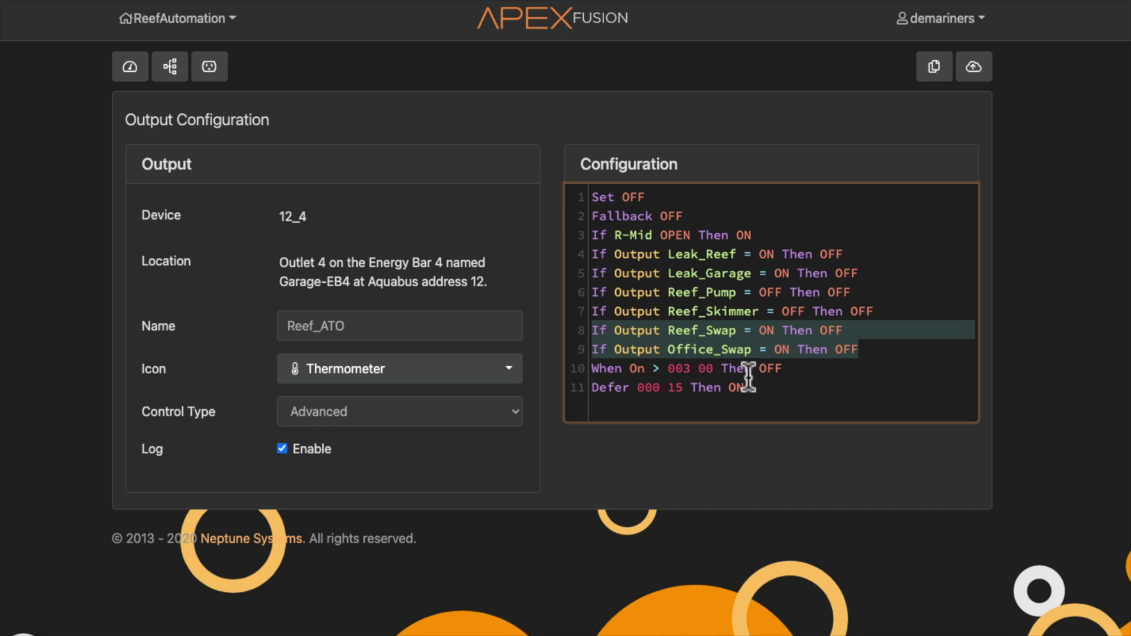
pyautogui.moveTo(772, 234); pyautogui.dragTo(585, 234)
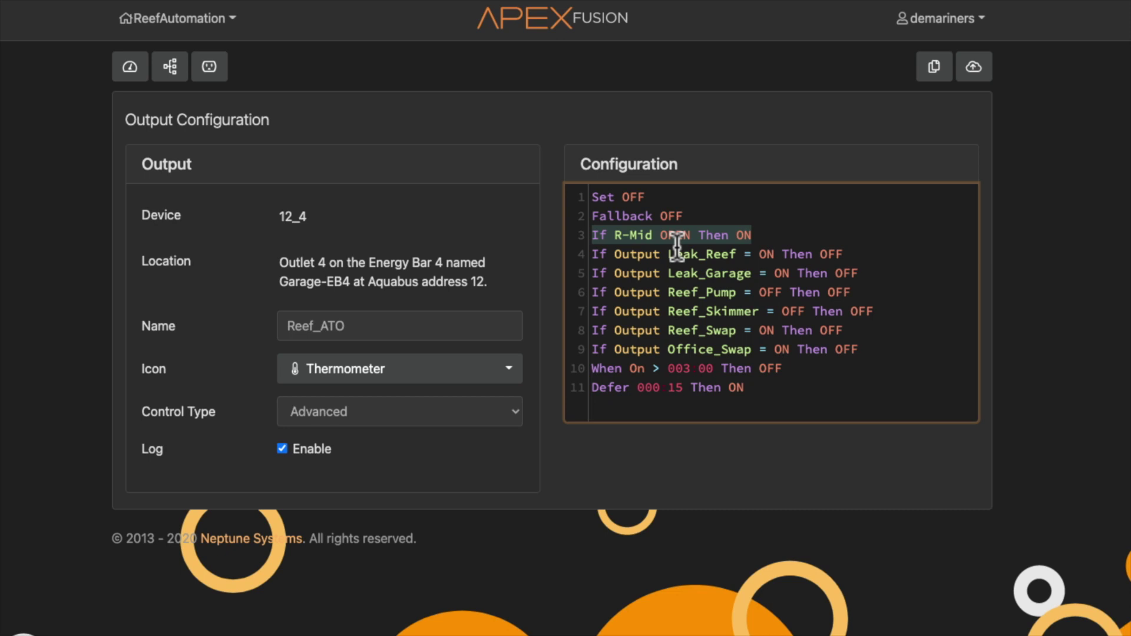
pyautogui.click(866, 337)
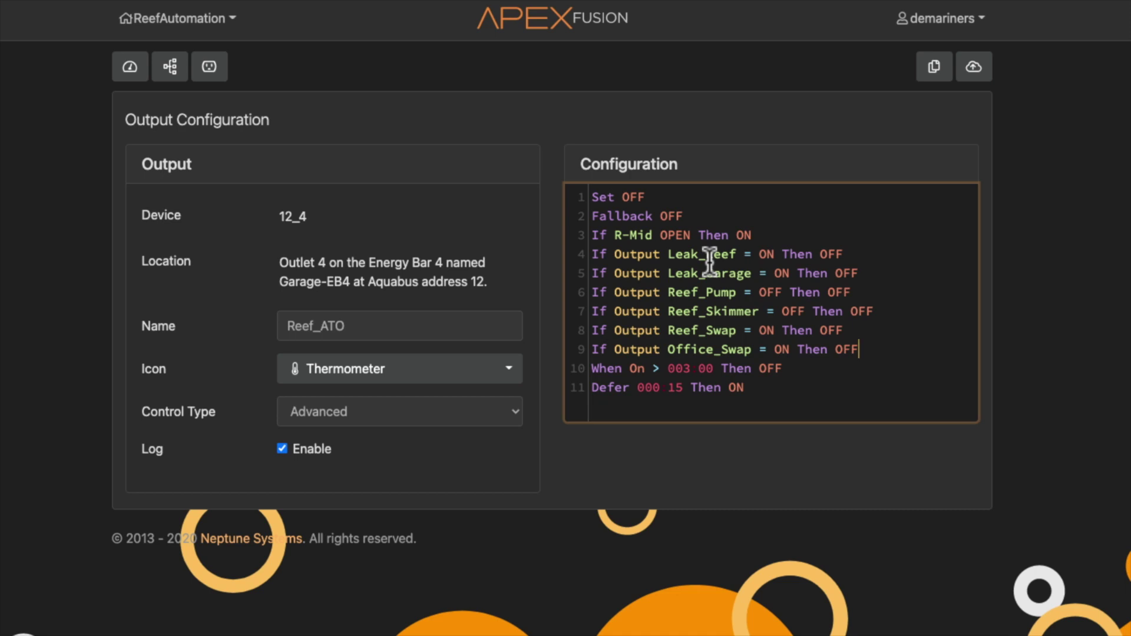
pyautogui.click(789, 384)
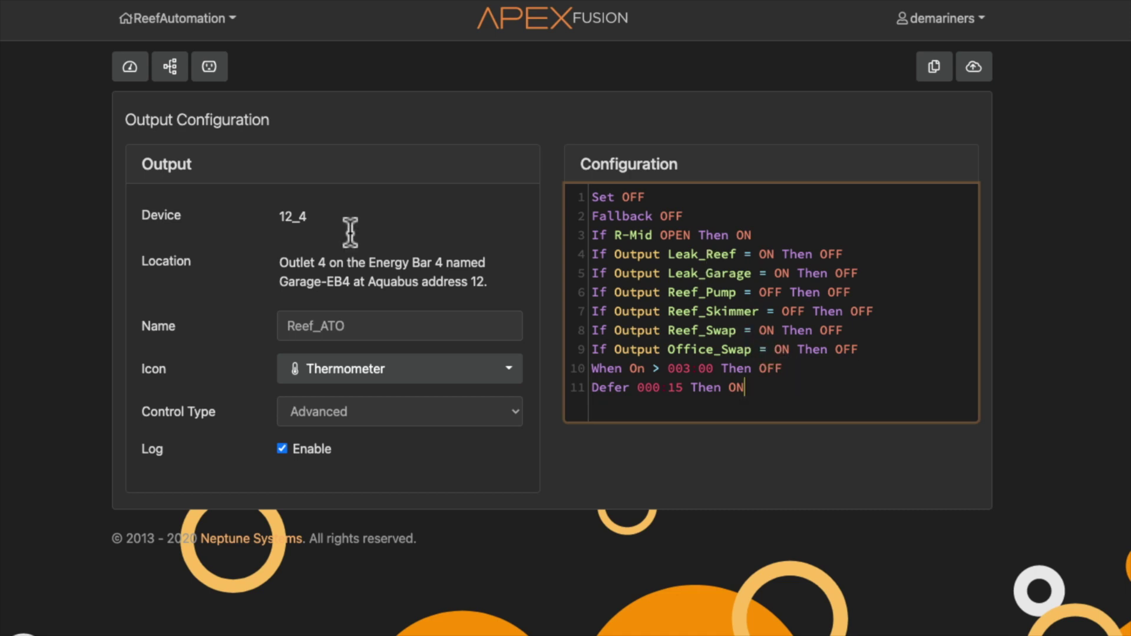
pyautogui.click(131, 68)
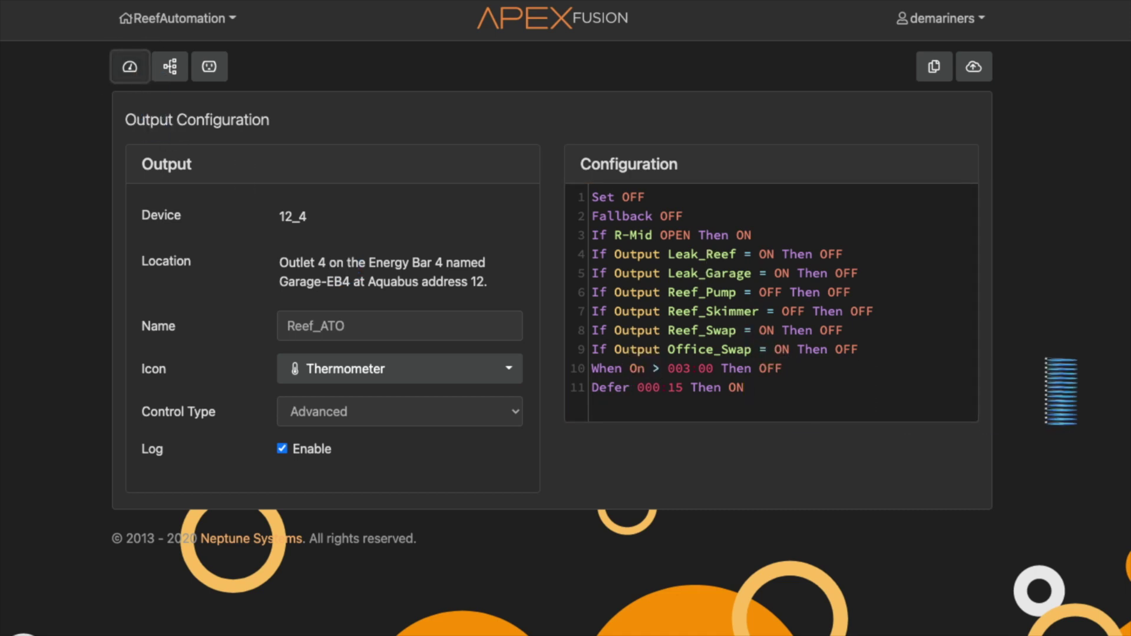